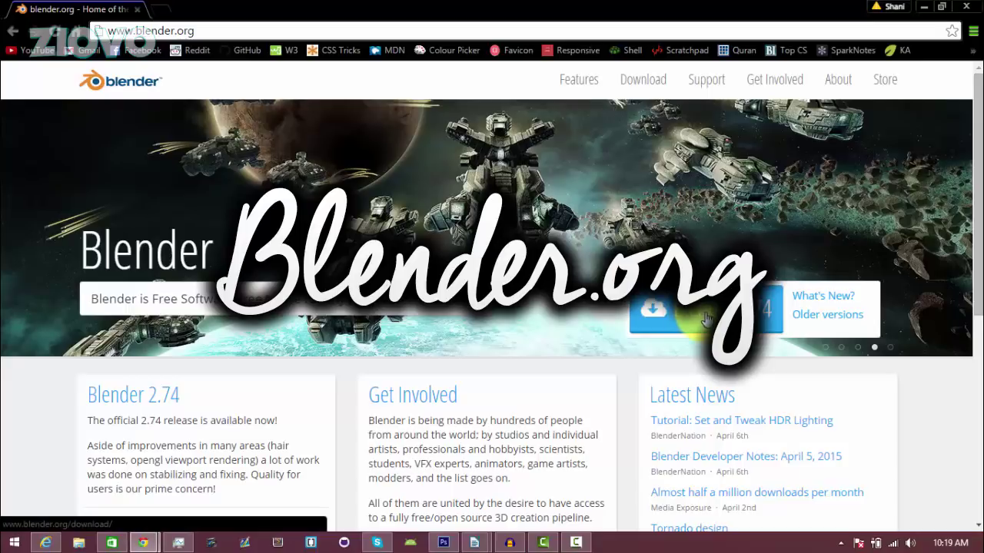
Step: Download blender-2.74-windows64.exe, the 64-bit Windows installer, from the blender.org download page
click(705, 317)
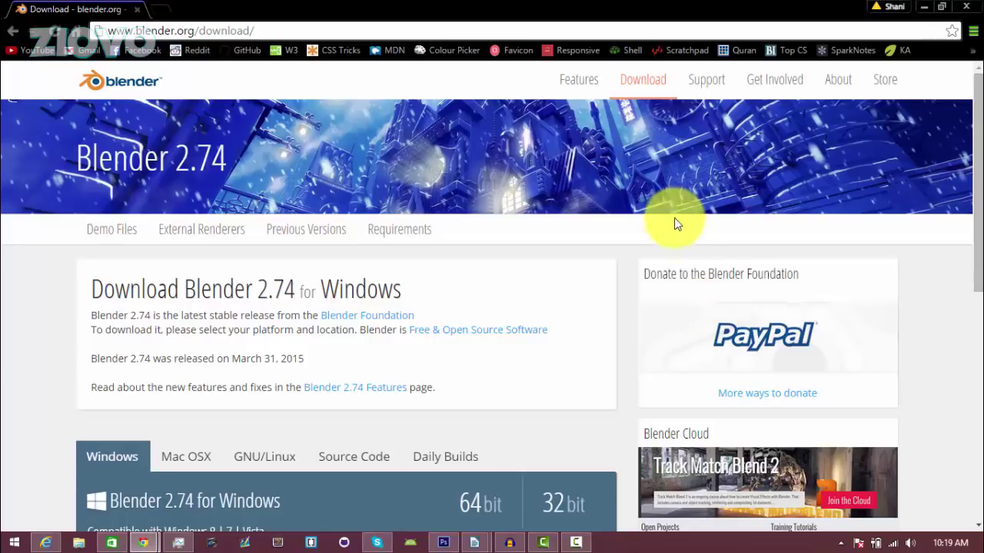
scroll(674, 219, down, 3)
scroll(374, 219, down, 2)
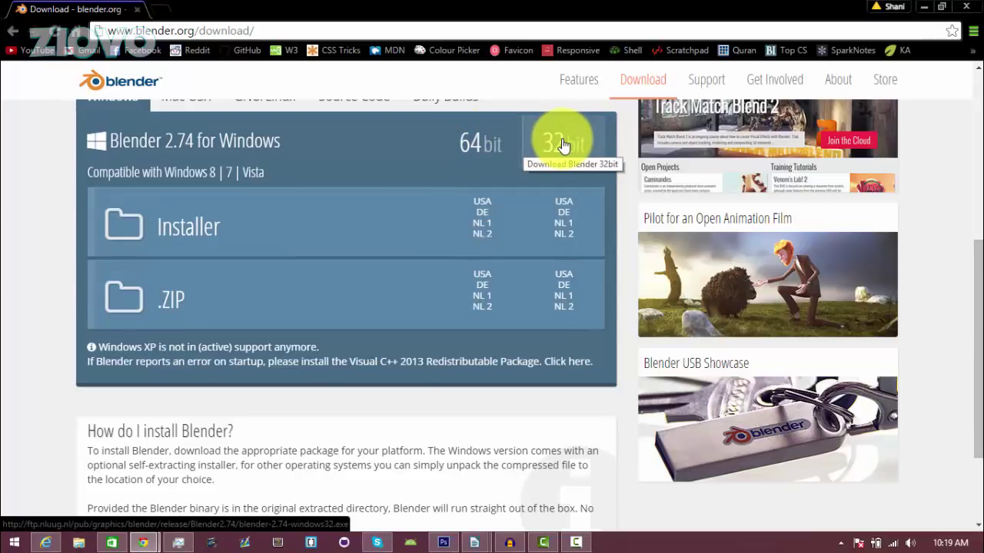
click(494, 140)
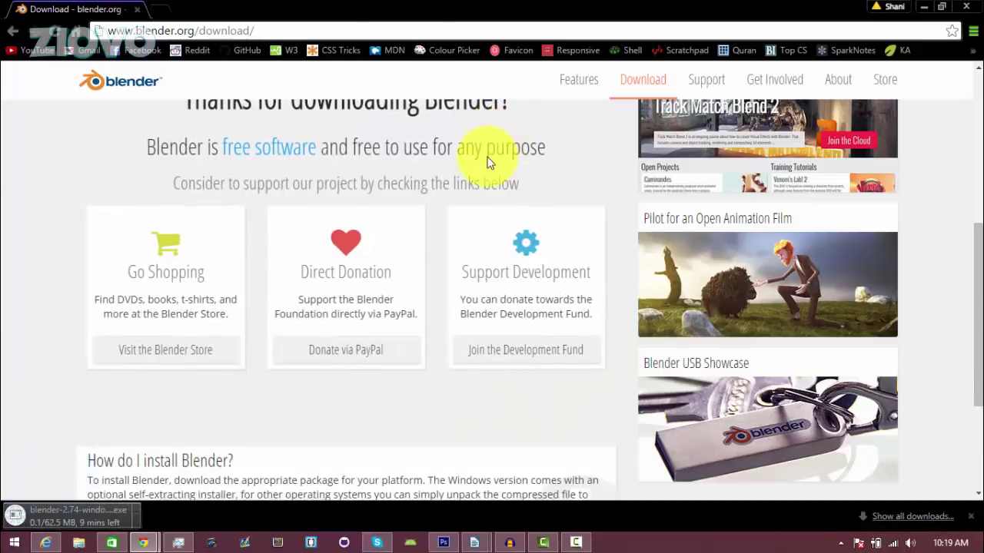
Step: Run the Blender 2.74 installer, accepting the license, default components and default location, and finish
click(121, 523)
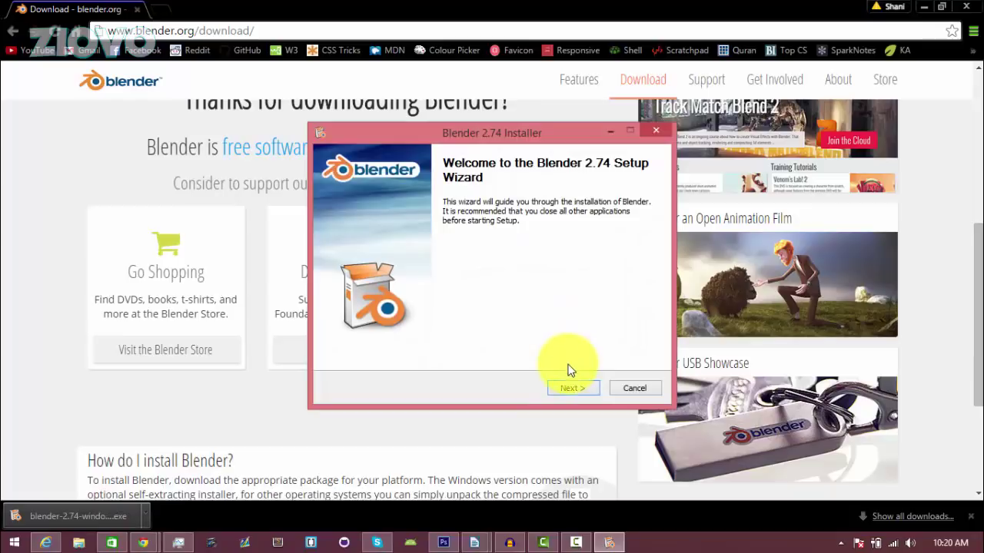
click(564, 387)
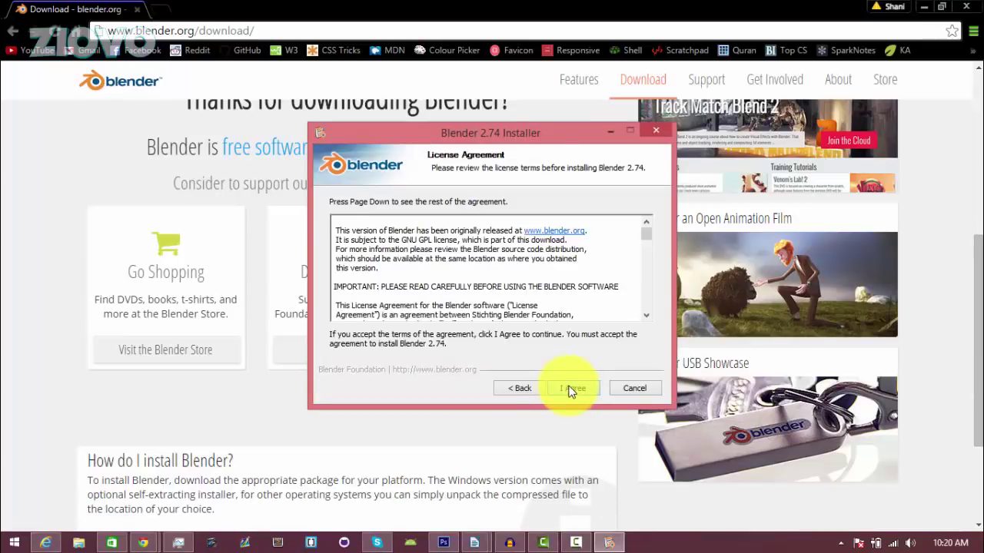
click(568, 390)
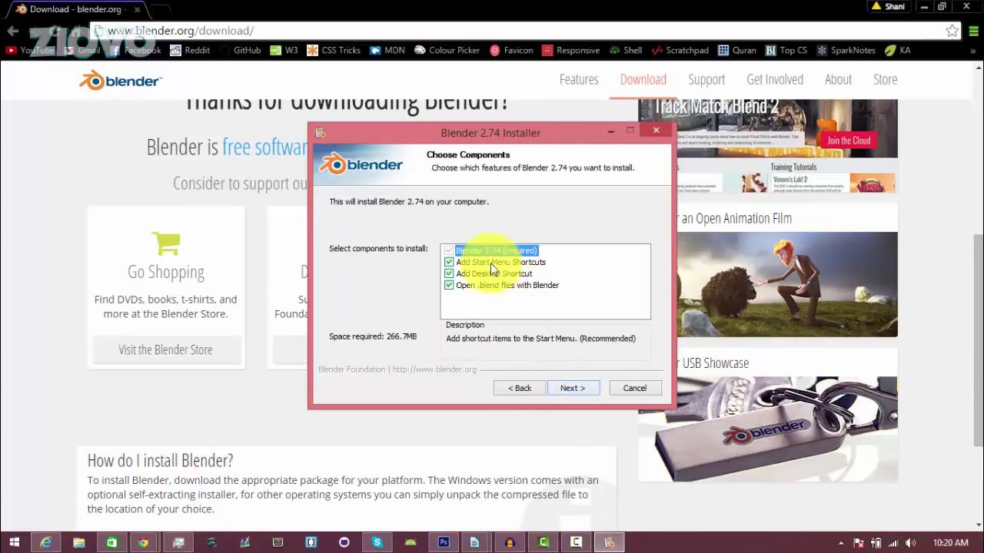
click(570, 387)
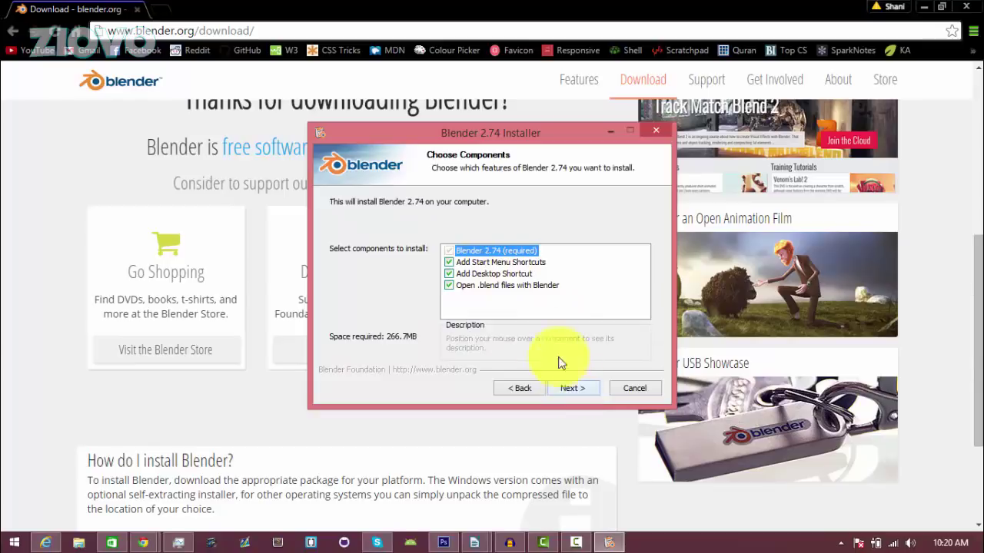
click(582, 382)
click(583, 388)
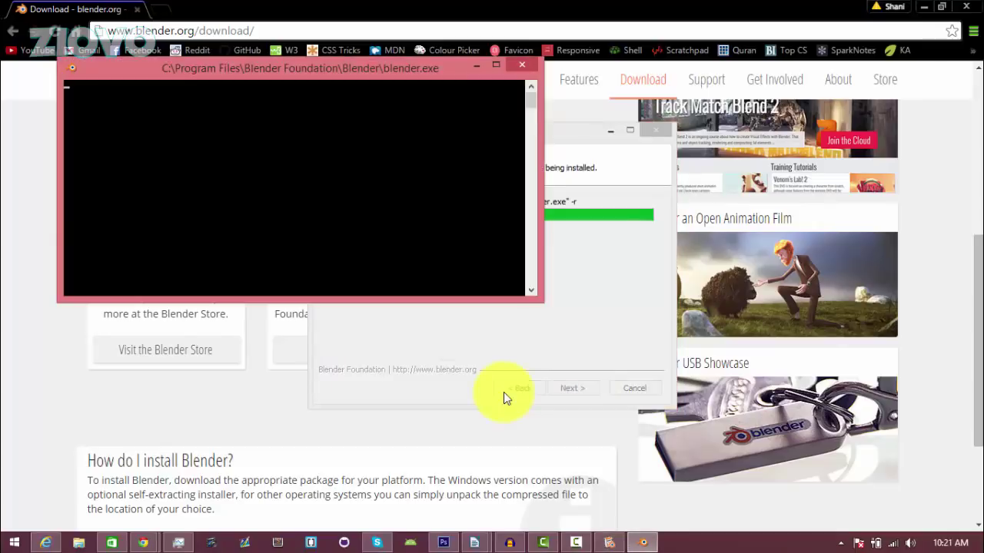
click(582, 368)
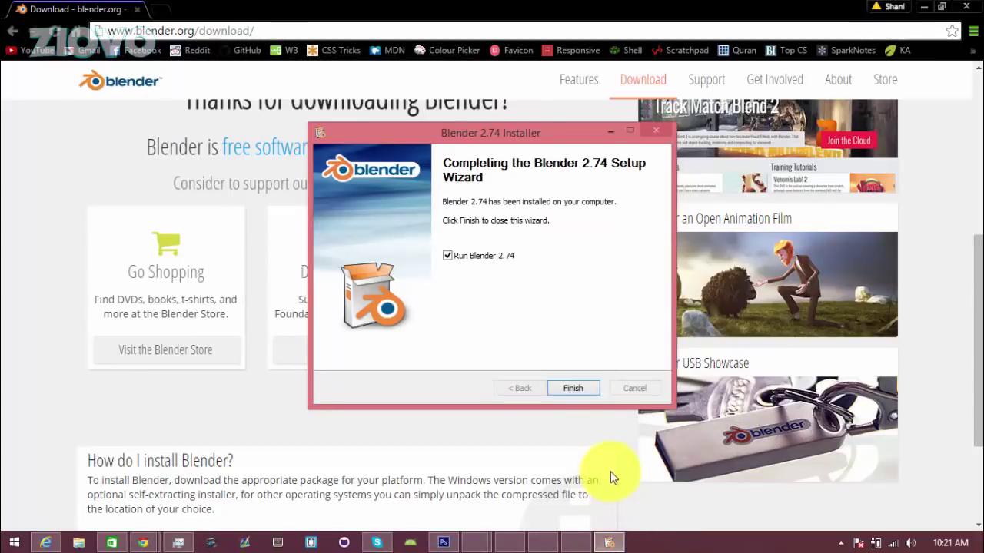
click(577, 387)
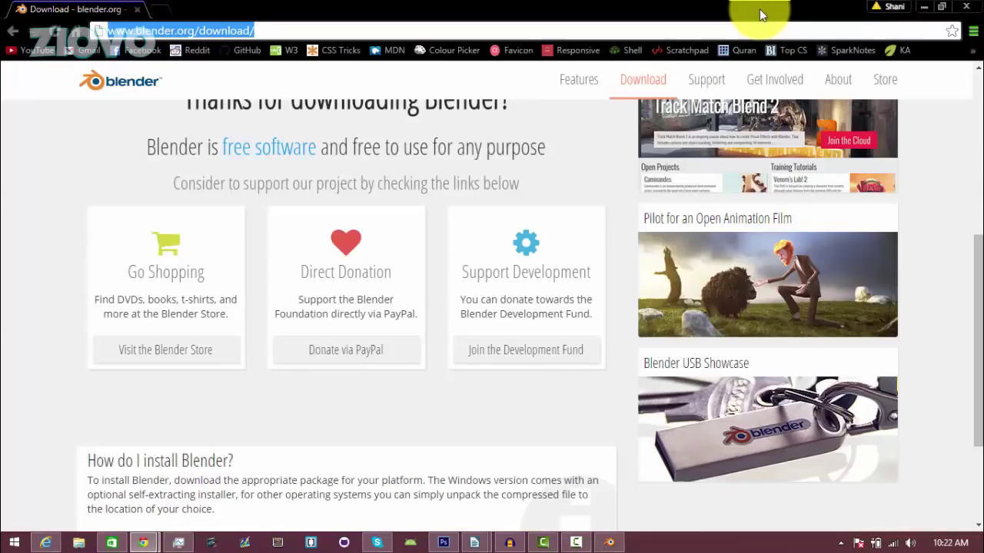
Step: Go to youtube.com from the browser address bar
text(youtt)
key(BackSpace)
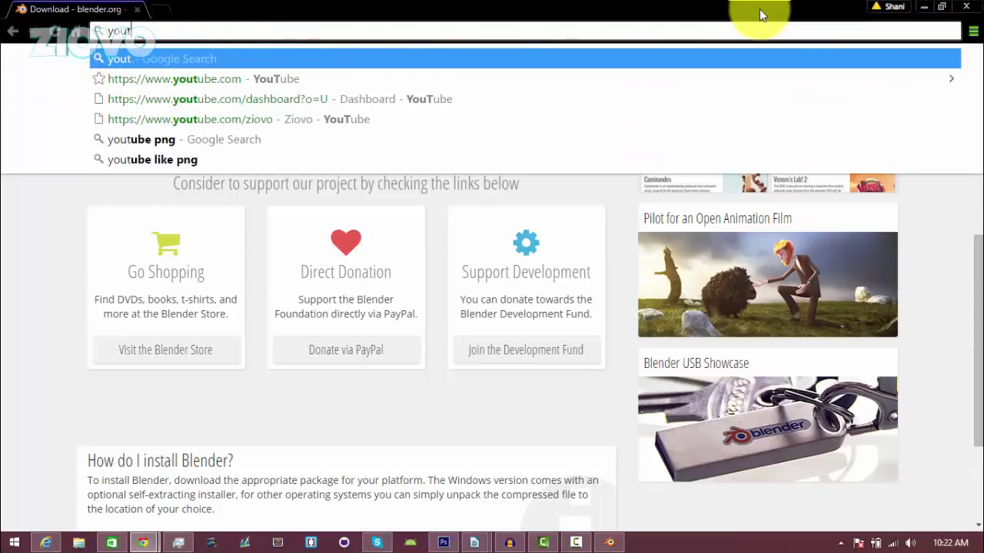
key(Return)
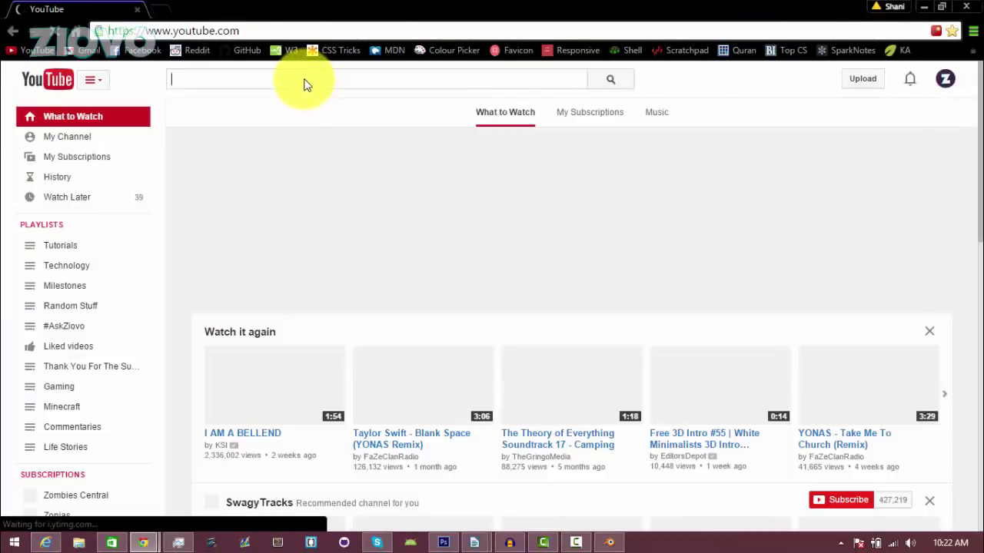
Step: Search YouTube for 'blender intro template' and browse the results
click(306, 80)
text(blender intro templat)
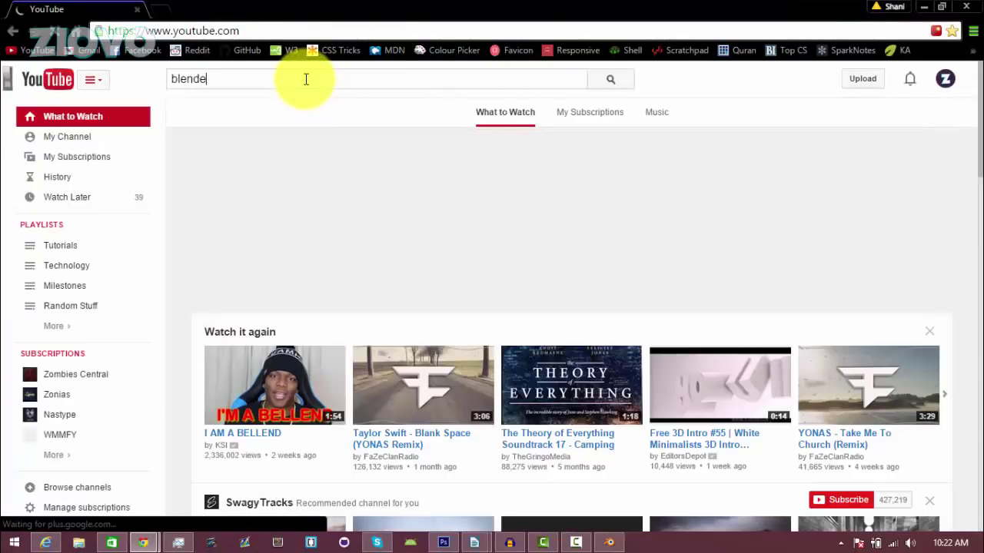
text(e)
key(Return)
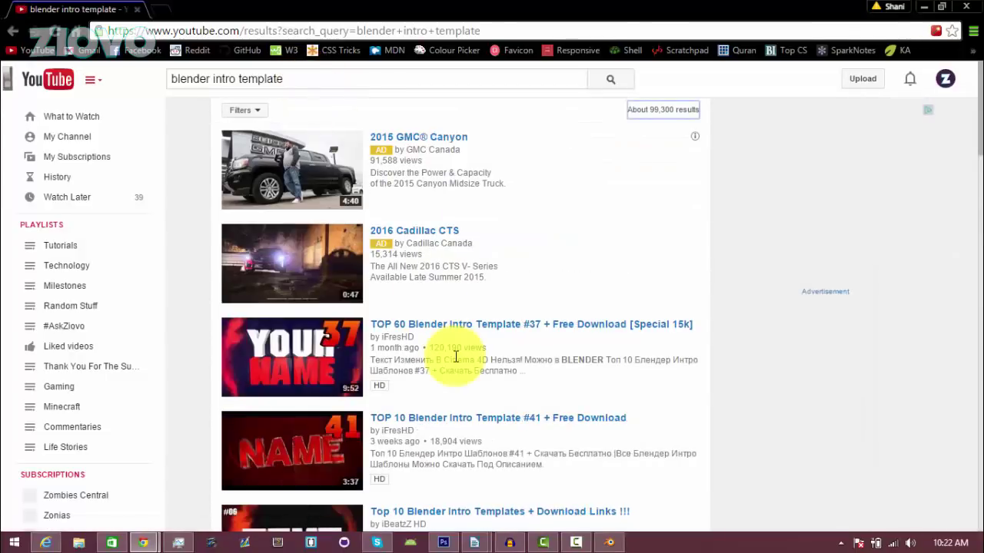
scroll(611, 359, down, 1)
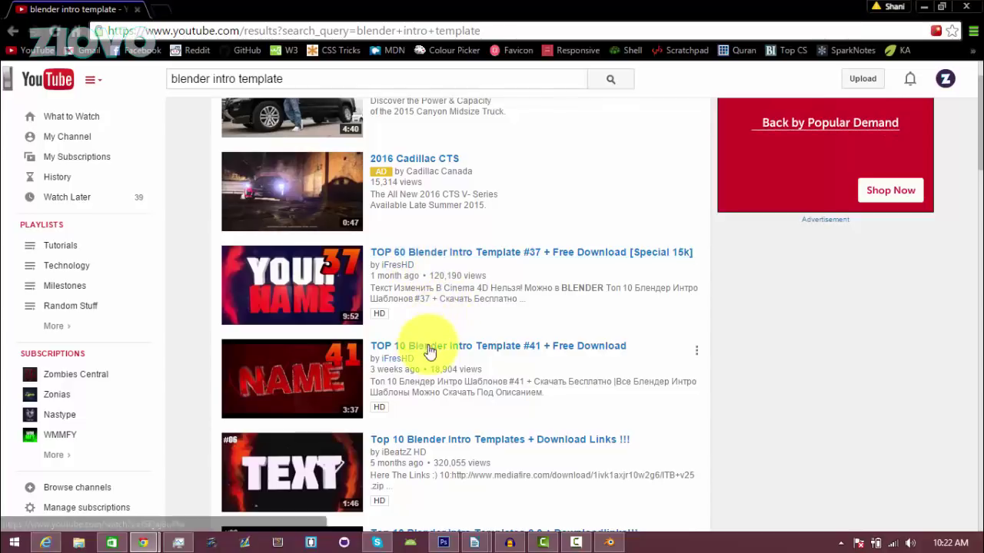
scroll(430, 351, down, 1)
scroll(450, 314, down, 2)
scroll(461, 339, up, 2)
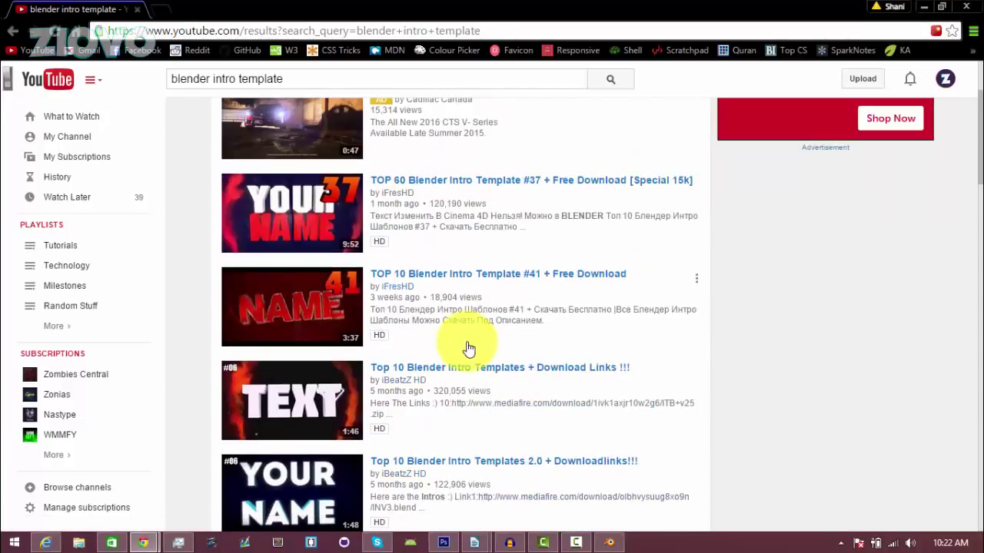
Step: Open the TOP 60 Blender Intro Template #37 video and expand its description's download links
click(571, 185)
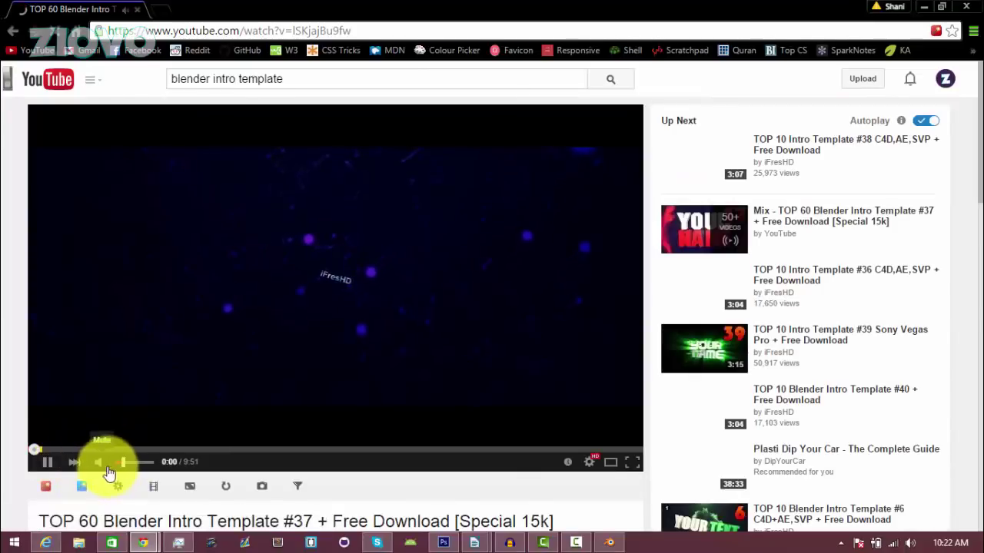
click(42, 449)
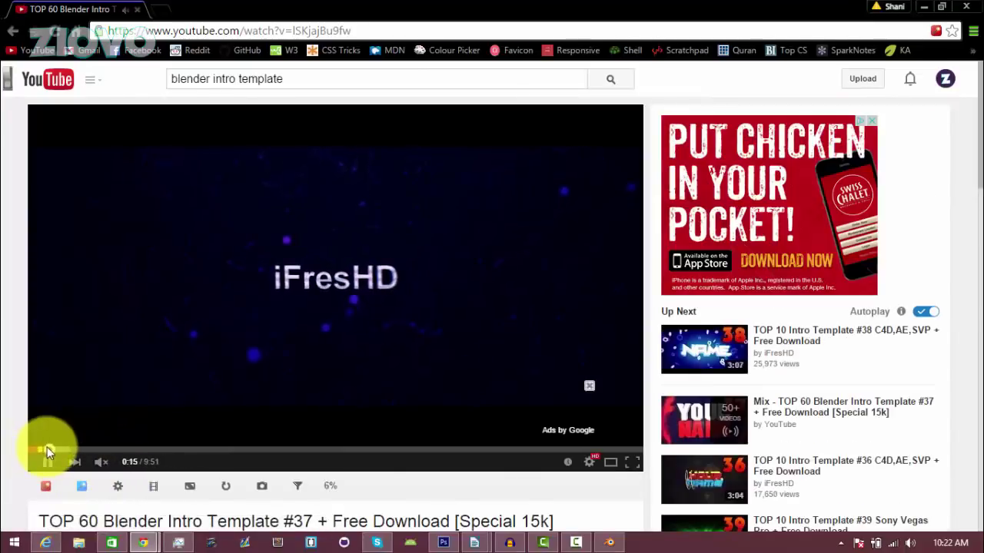
scroll(308, 361, down, 3)
scroll(292, 384, down, 4)
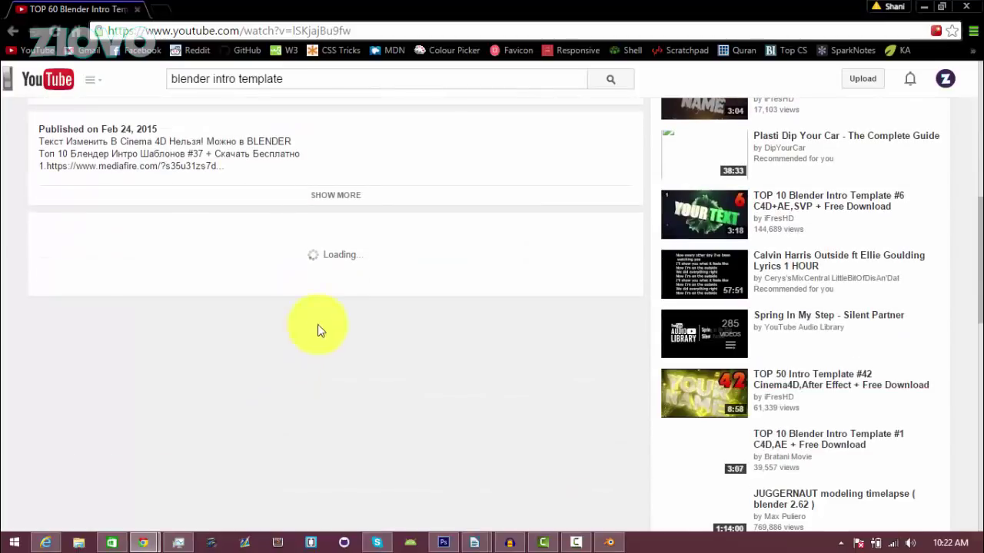
click(338, 194)
scroll(298, 247, down, 7)
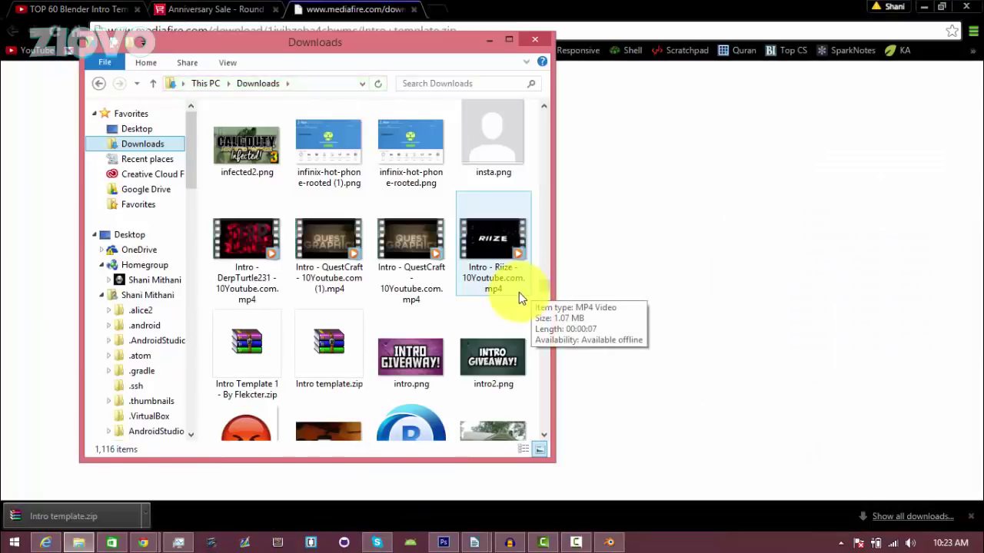
Step: Extract Intro template.zip into an Intro template folder
click(317, 356)
right_click(319, 360)
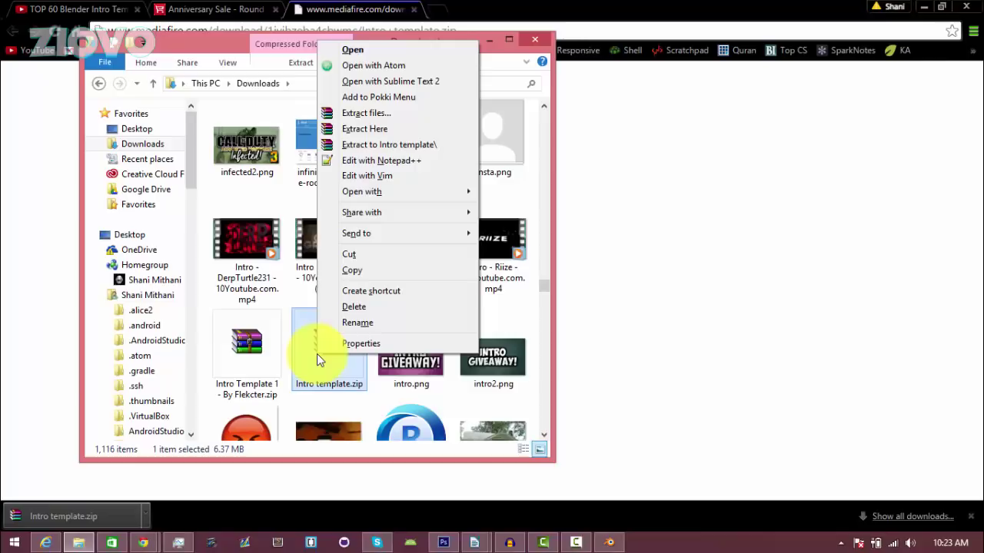
click(420, 113)
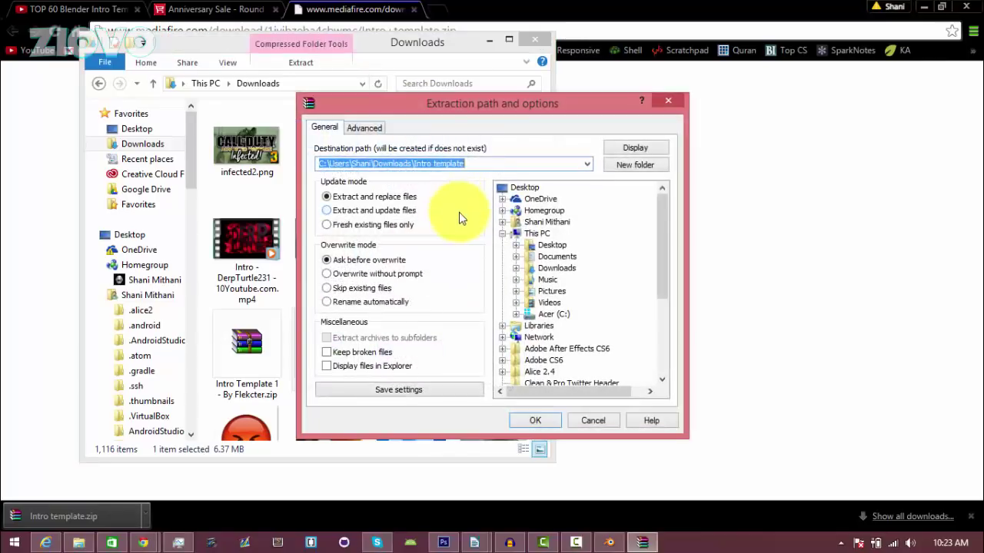
click(538, 419)
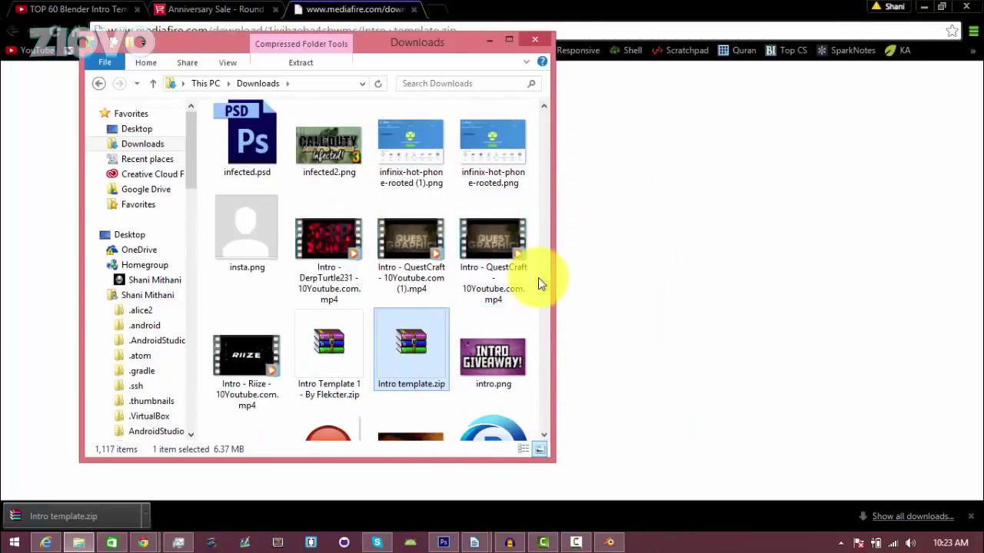
Step: Open Intro template.blend from the inner Intro template folder in Blender
drag(542, 290, 545, 100)
double_click(491, 367)
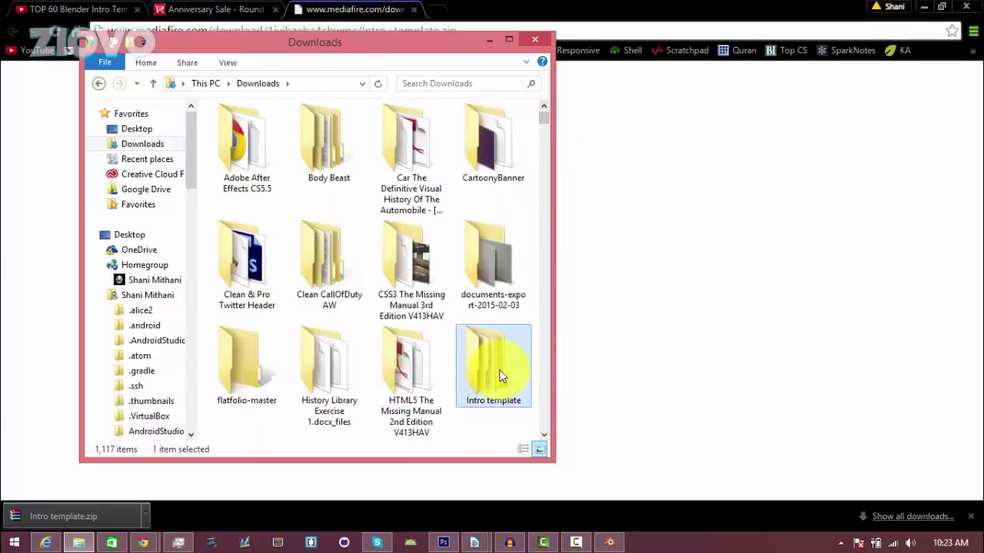
double_click(301, 132)
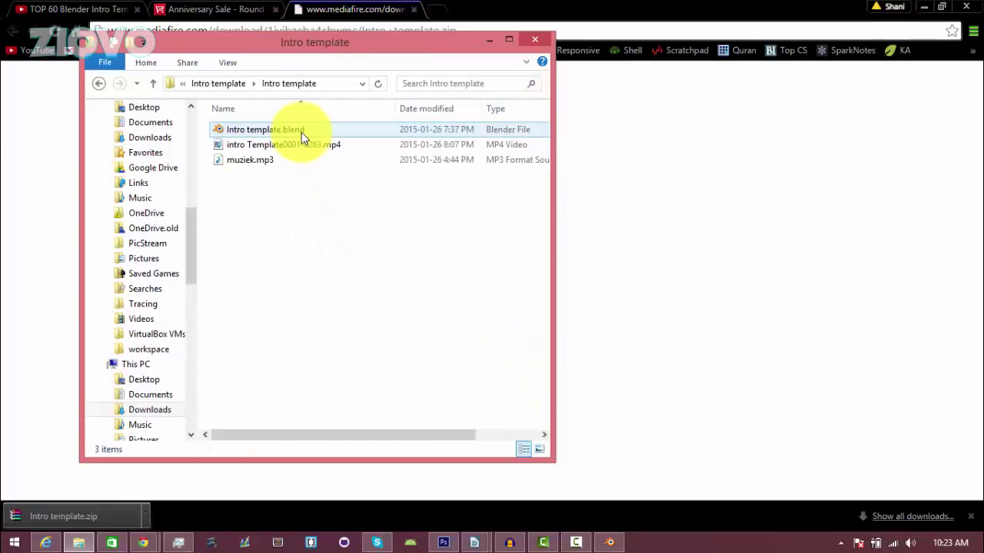
double_click(370, 136)
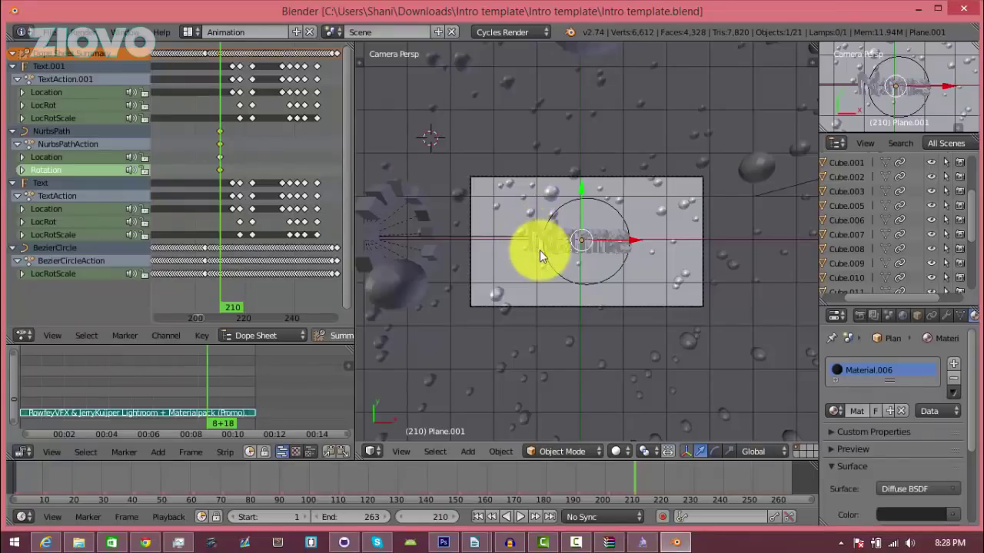
scroll(618, 307, up, 5)
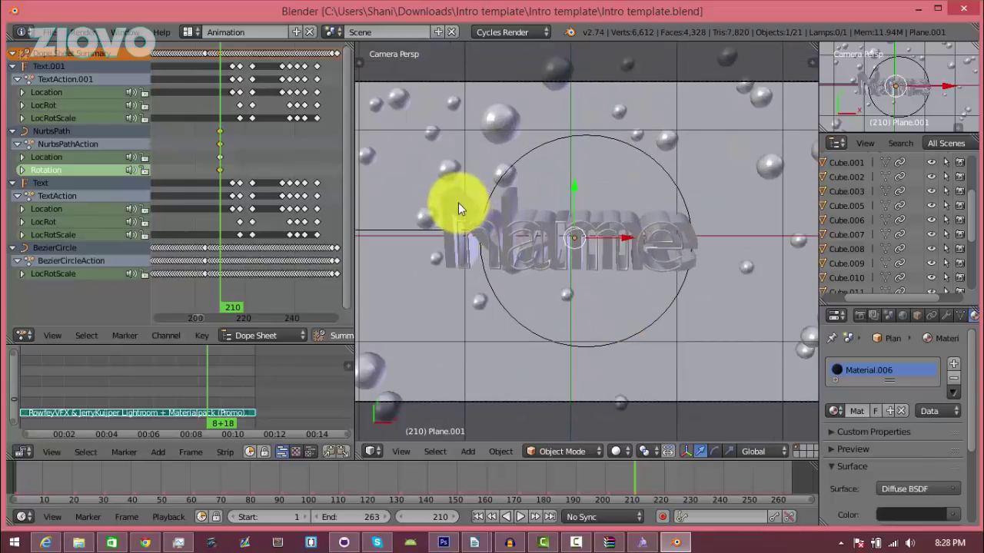
Step: Replace the first text object's placeholder word with ZIOVO
right_click(458, 202)
key(Tab)
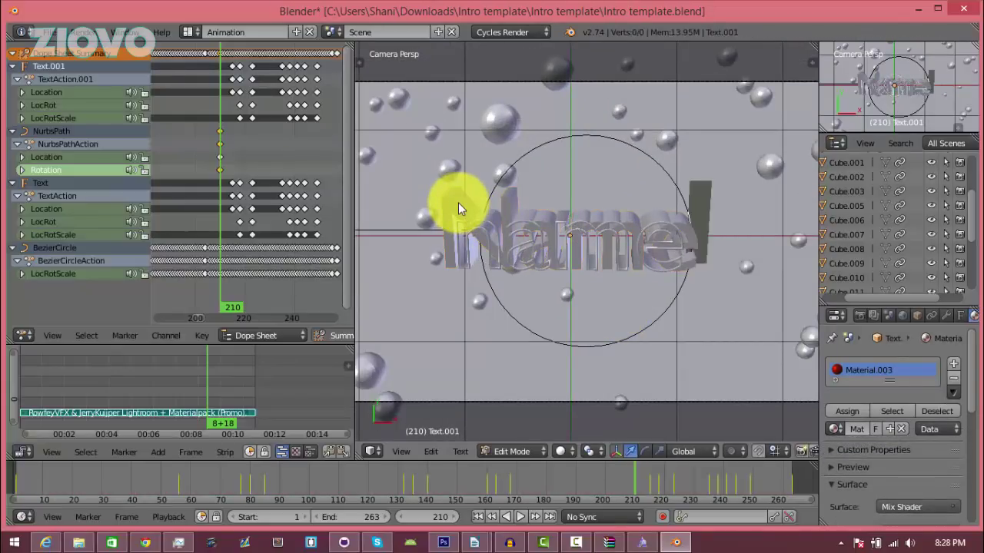
key(BackSpace)
key(BackSpace)
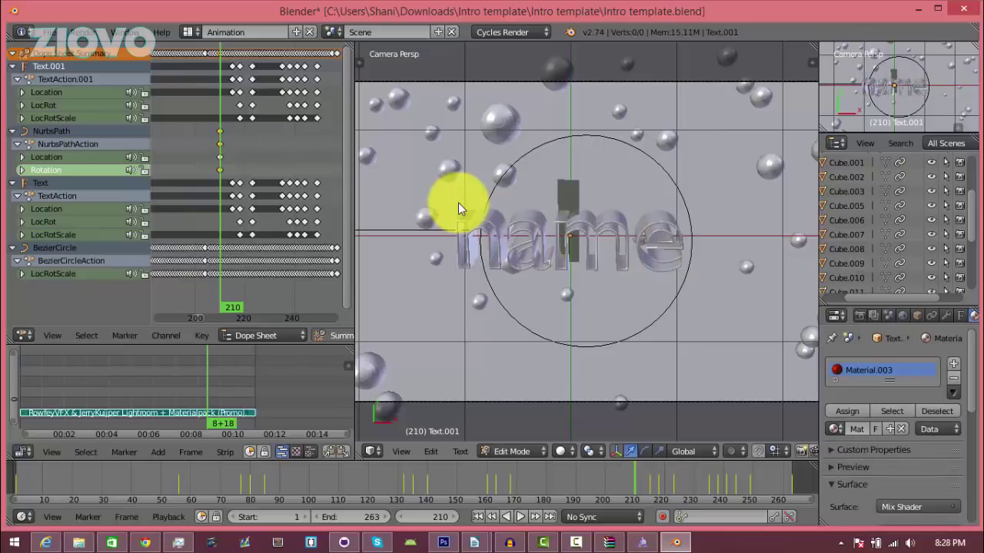
text(ZIOVO)
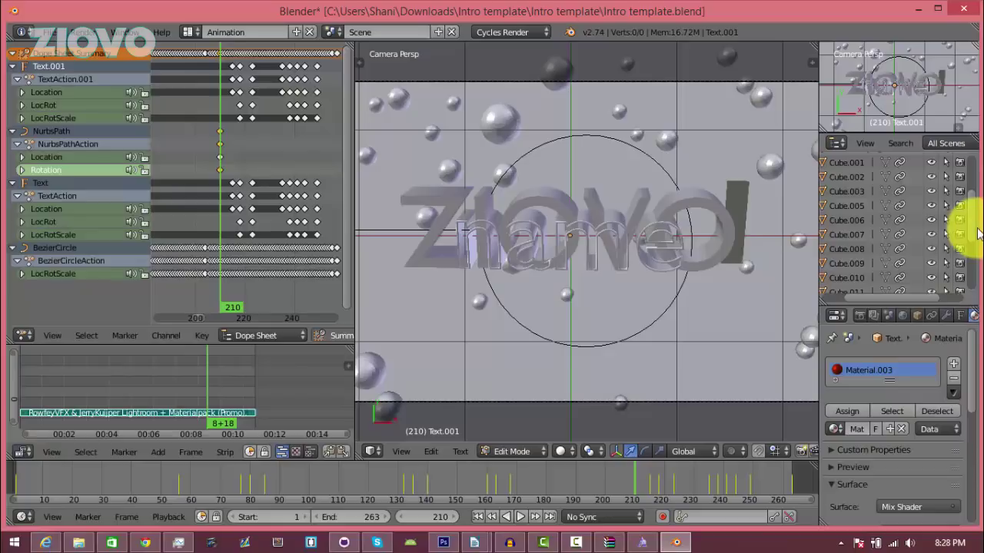
scroll(958, 259, down, 5)
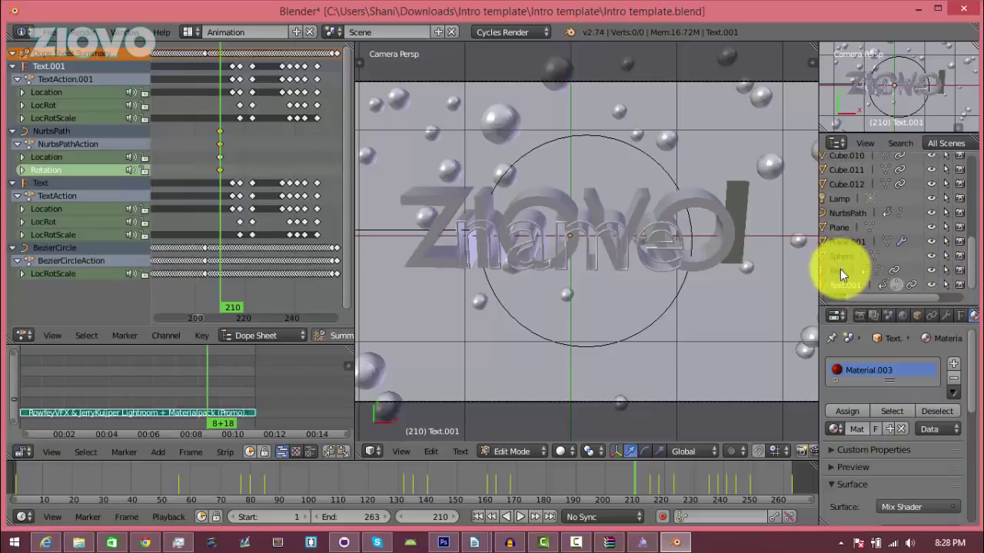
Step: Replace the other Text object's placeholder 'Name' with ZIOVO
click(840, 269)
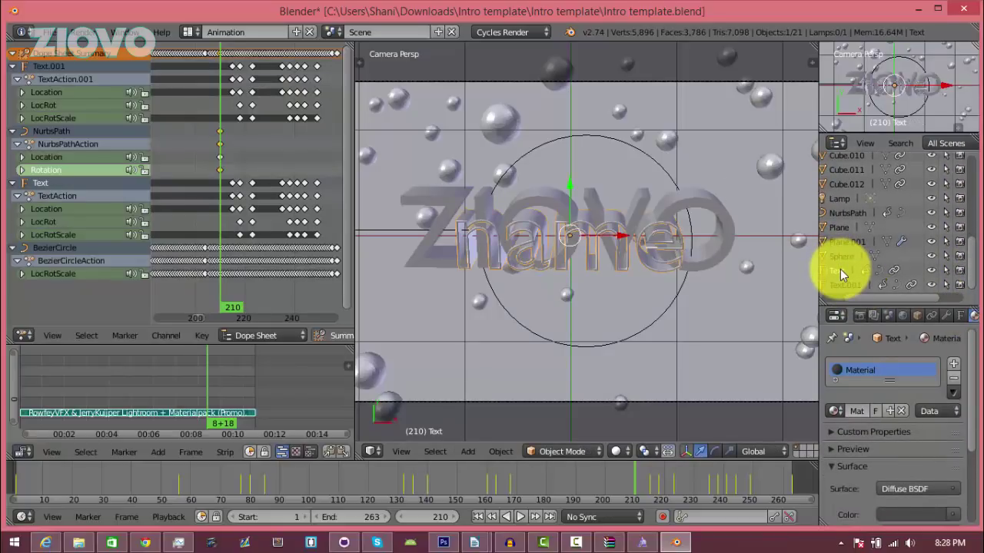
right_click(617, 217)
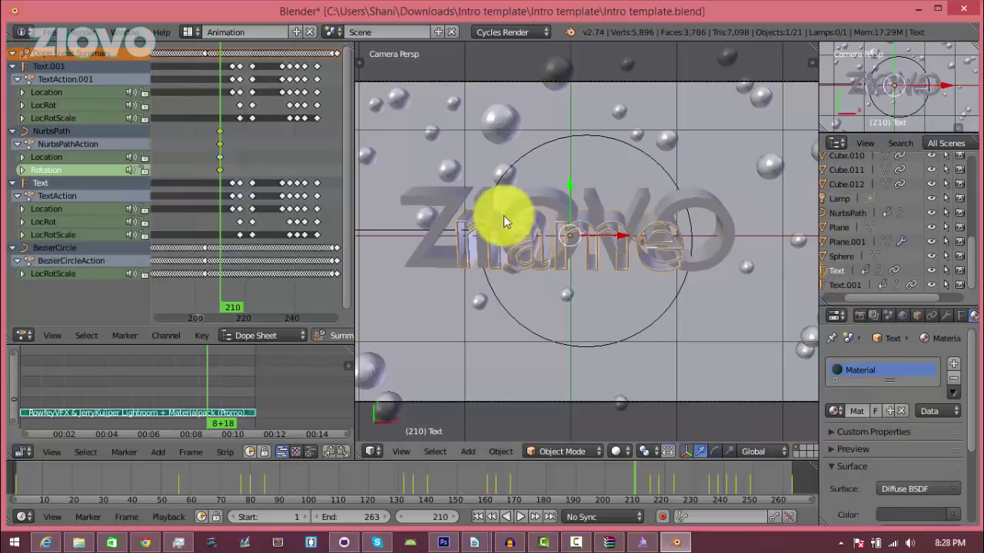
key(Tab)
key(BackSpace)
key(BackSpace)
key(BackSpace)
key(BackSpace)
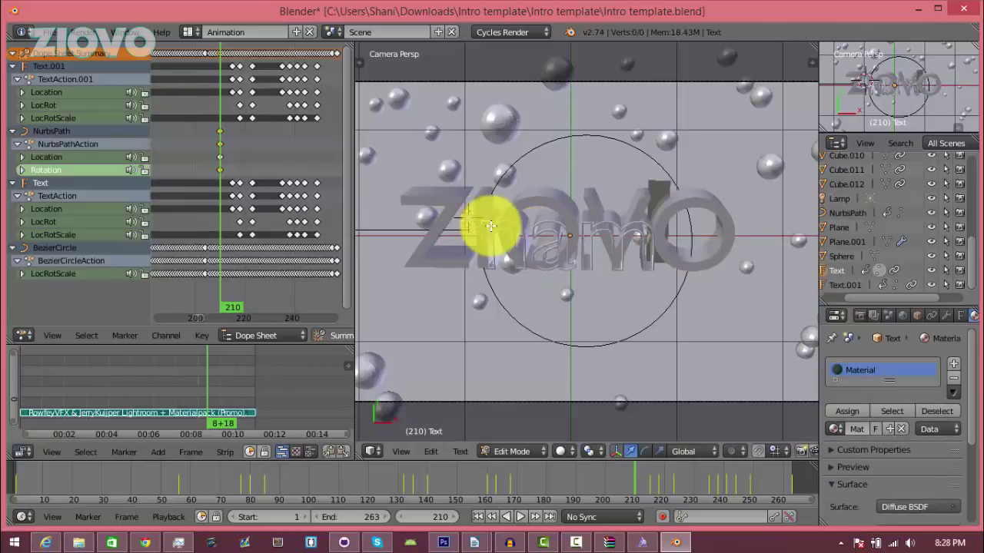
text(ZIOVO)
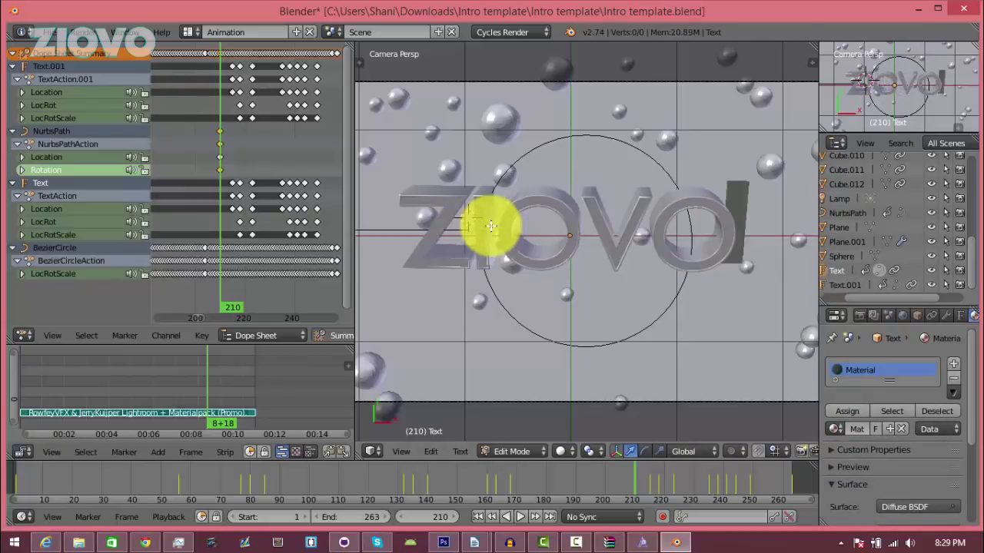
scroll(490, 225, down, 5)
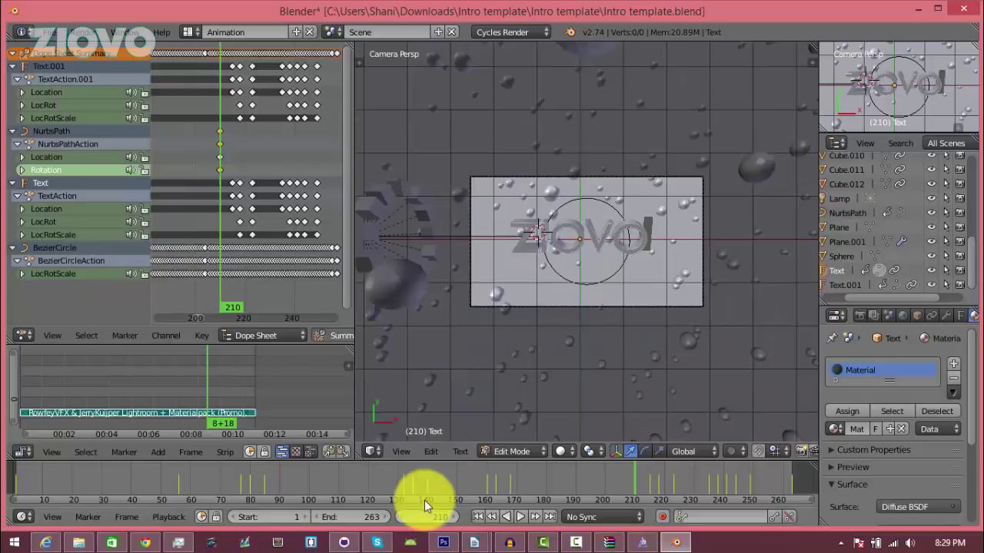
Step: Play the intro animation and stop it at frame 97 showing the ZIOVO logo
click(519, 517)
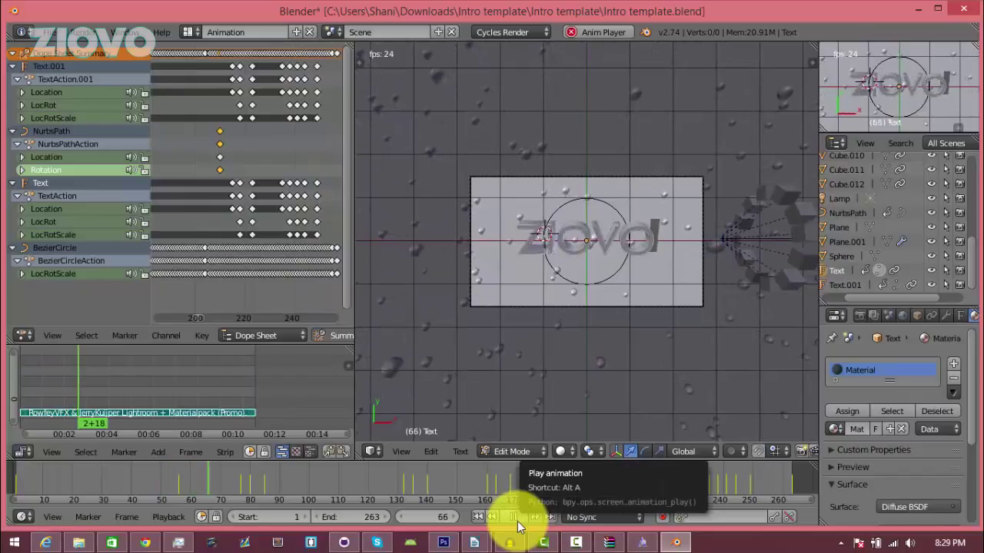
click(514, 517)
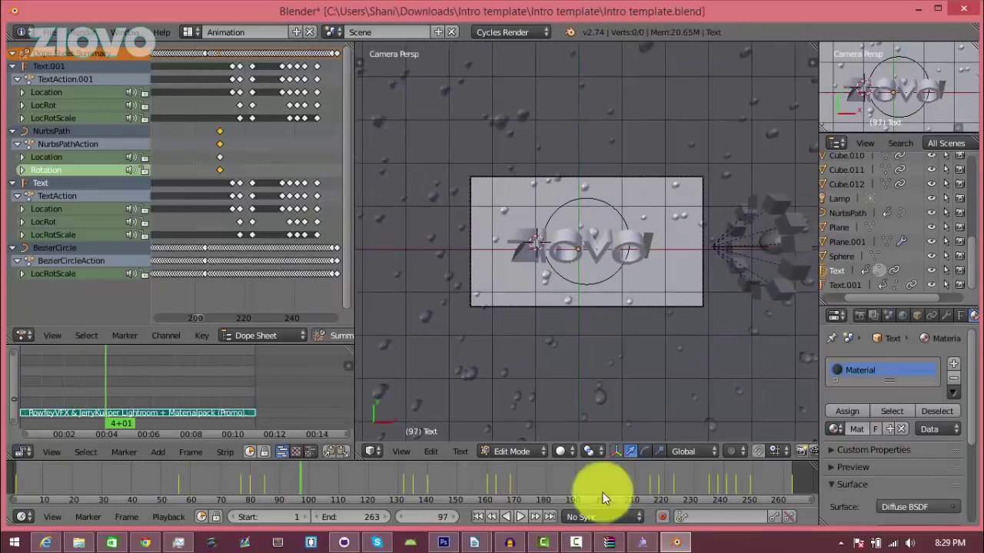
Step: Set the render output path to the Desktop Template folder
click(860, 315)
scroll(869, 422, down, 3)
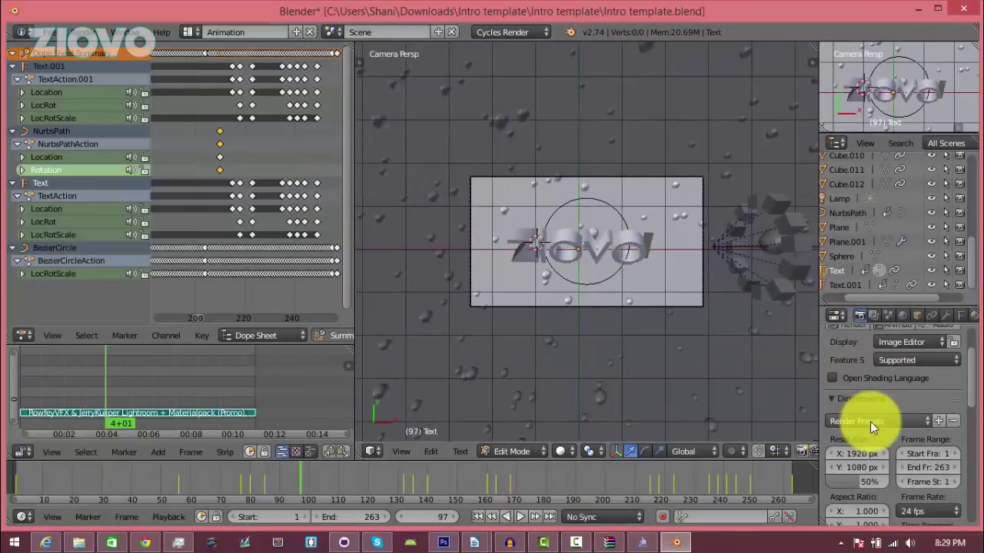
scroll(854, 455, down, 5)
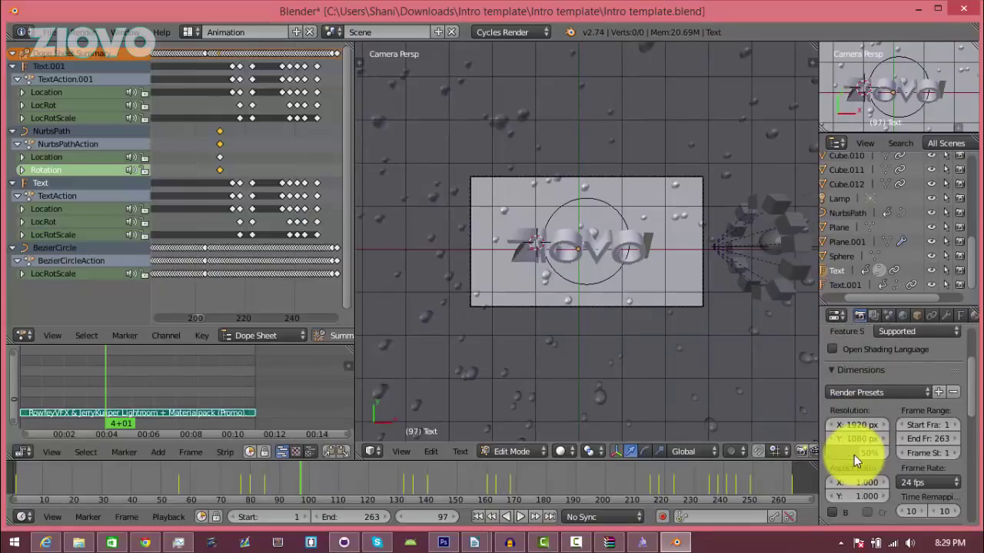
scroll(855, 452, down, 1)
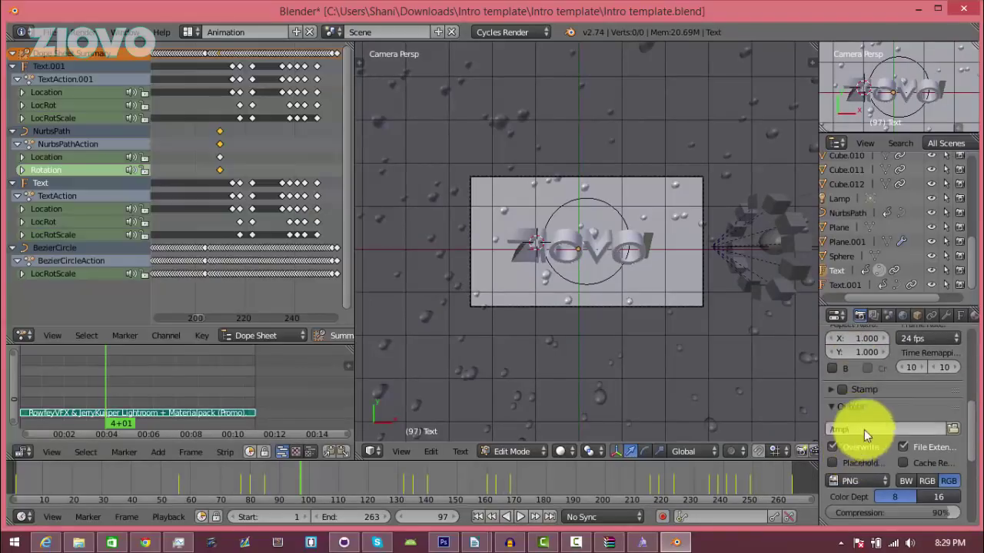
click(952, 430)
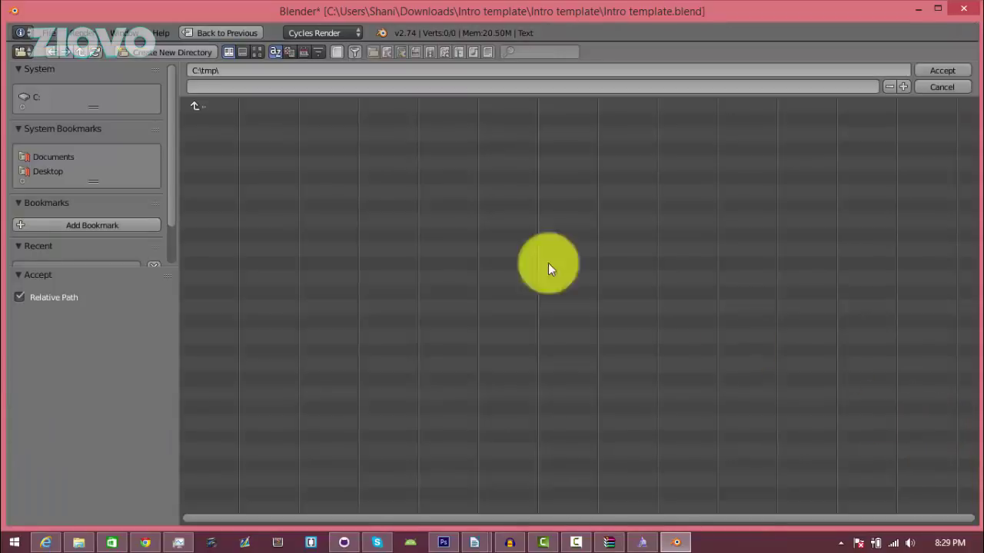
click(49, 172)
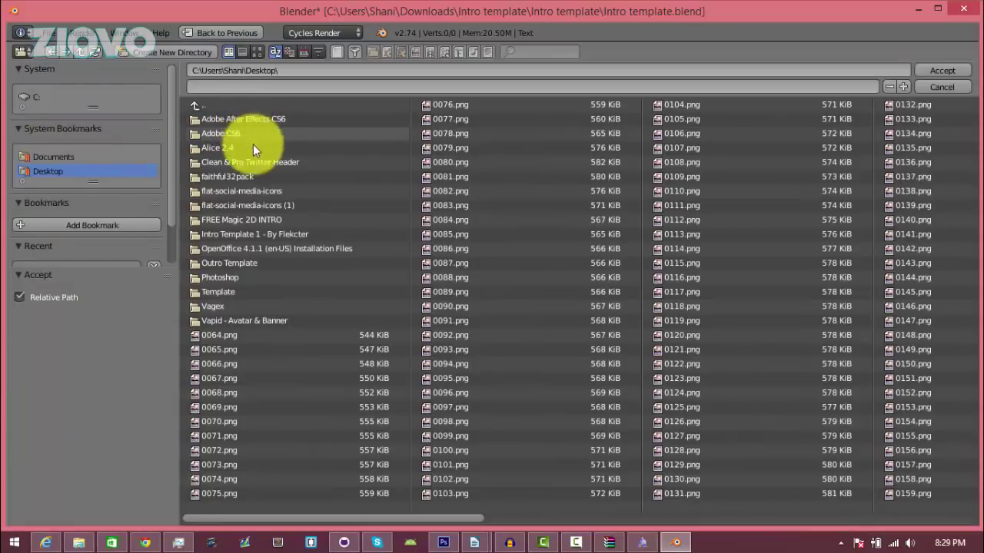
click(279, 291)
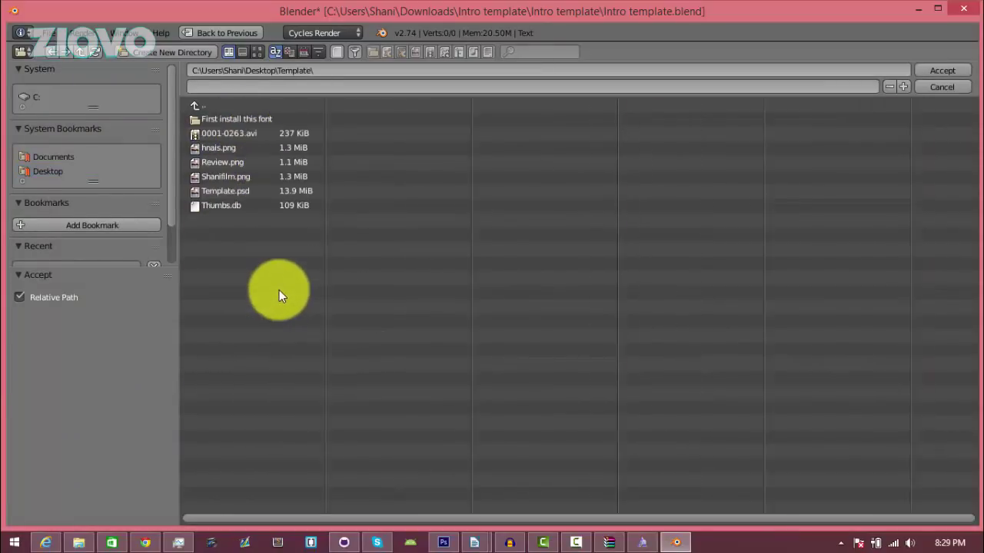
click(949, 69)
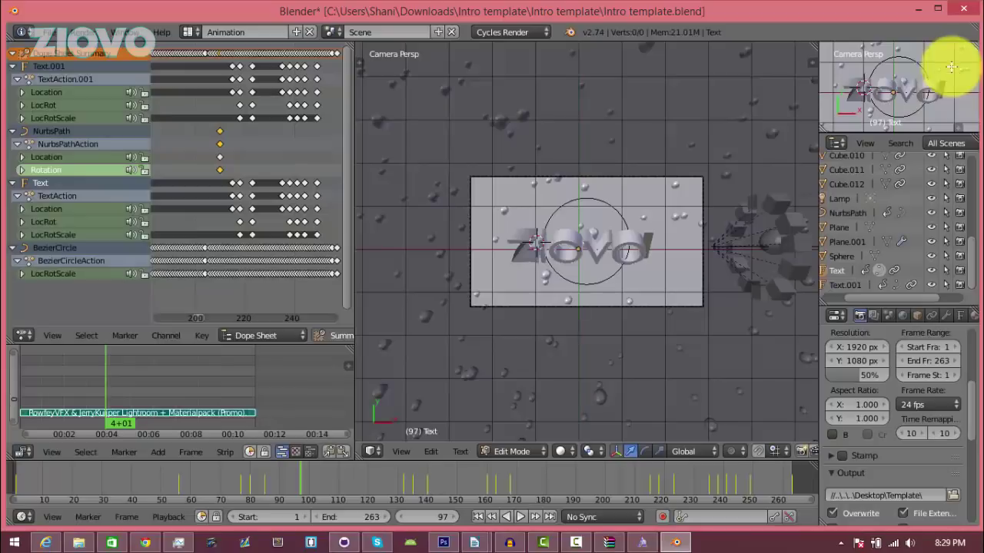
Step: Change the output file format from PNG to AVI Raw
scroll(916, 420, down, 3)
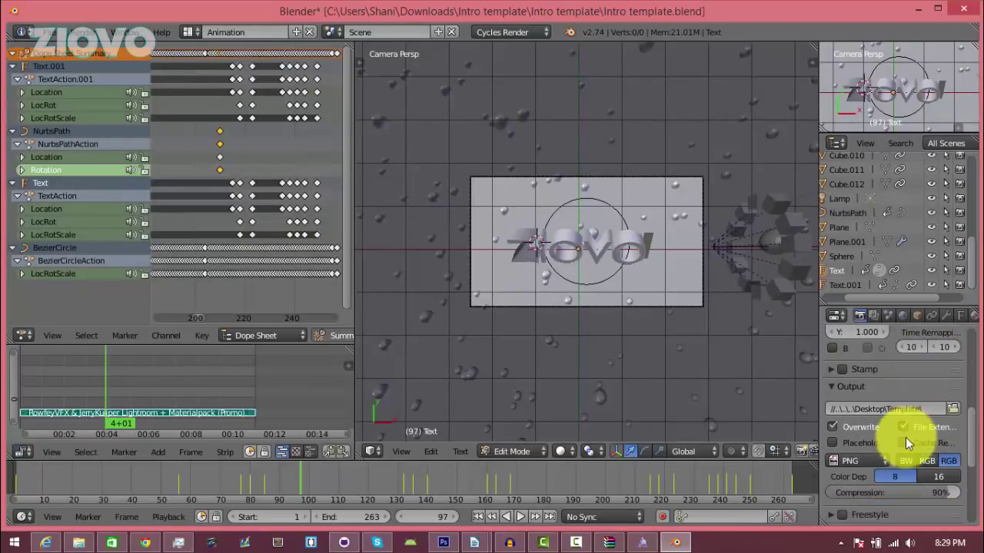
scroll(905, 442, down, 2)
click(863, 404)
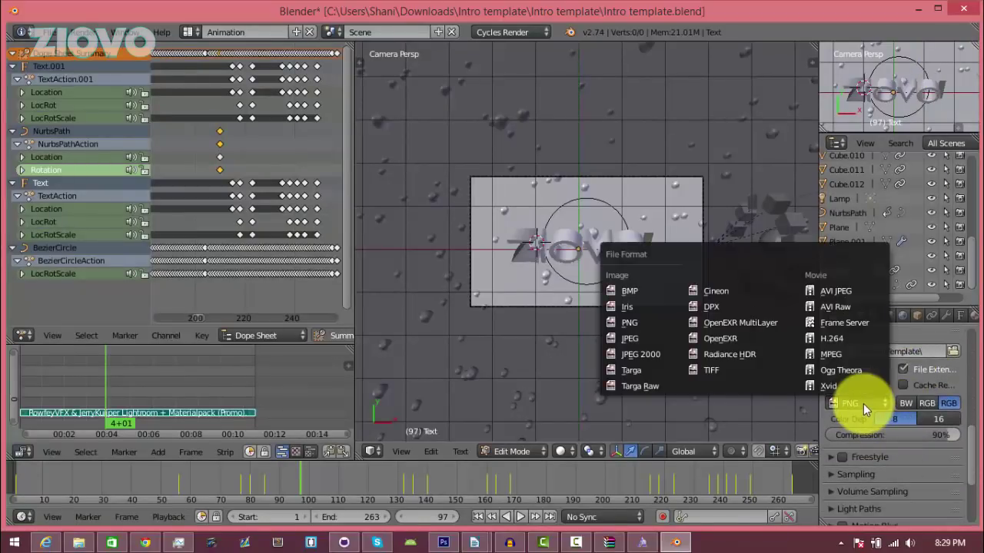
click(849, 306)
scroll(904, 435, down, 3)
scroll(904, 435, up, 1)
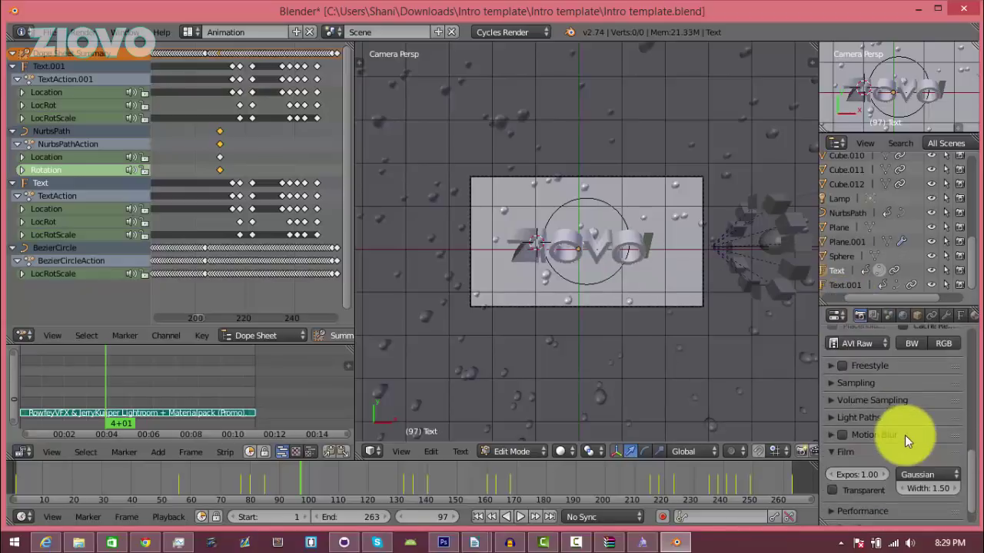
scroll(904, 434, up, 5)
scroll(873, 265, up, 5)
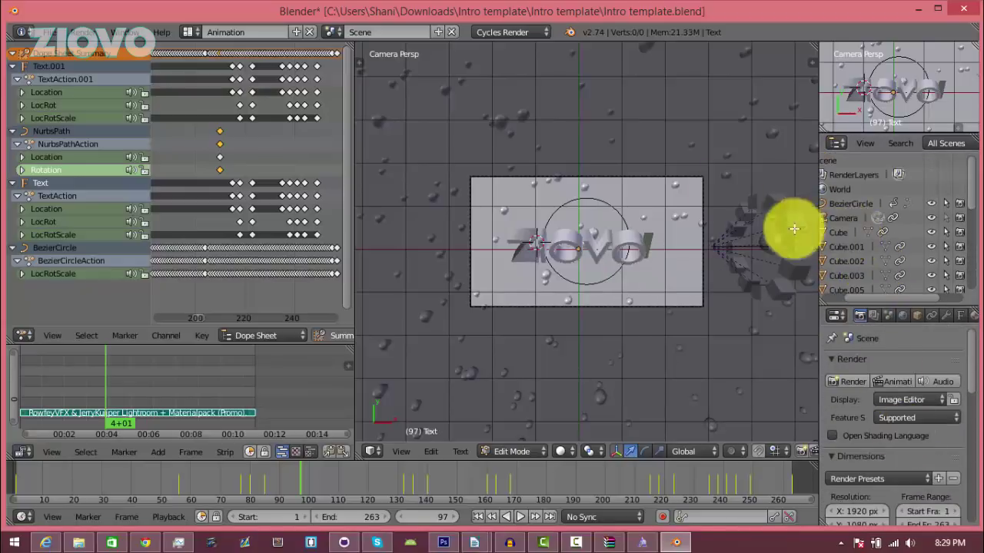
Step: Render the full animation through frame 263 as 0001-0263.avi, then minimize Blender
click(82, 32)
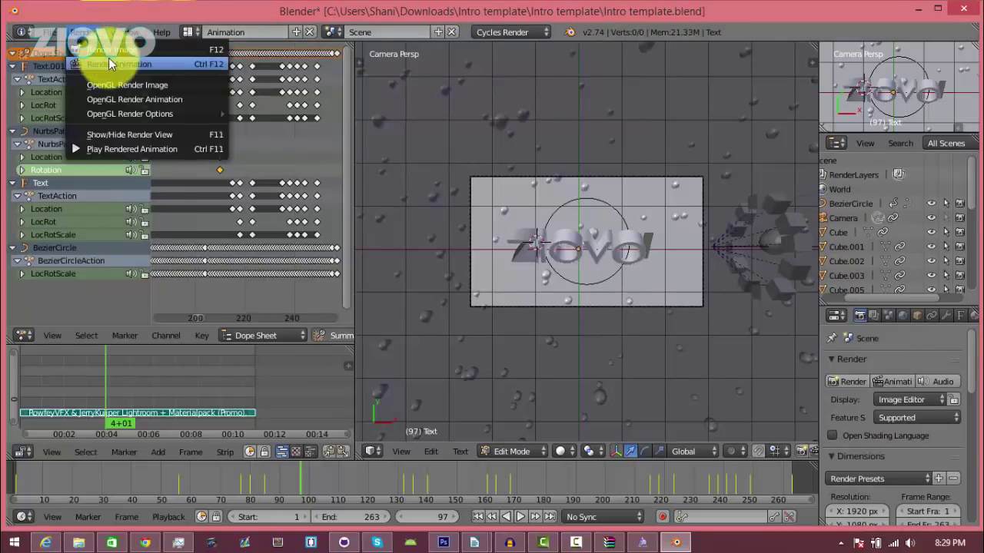
click(112, 65)
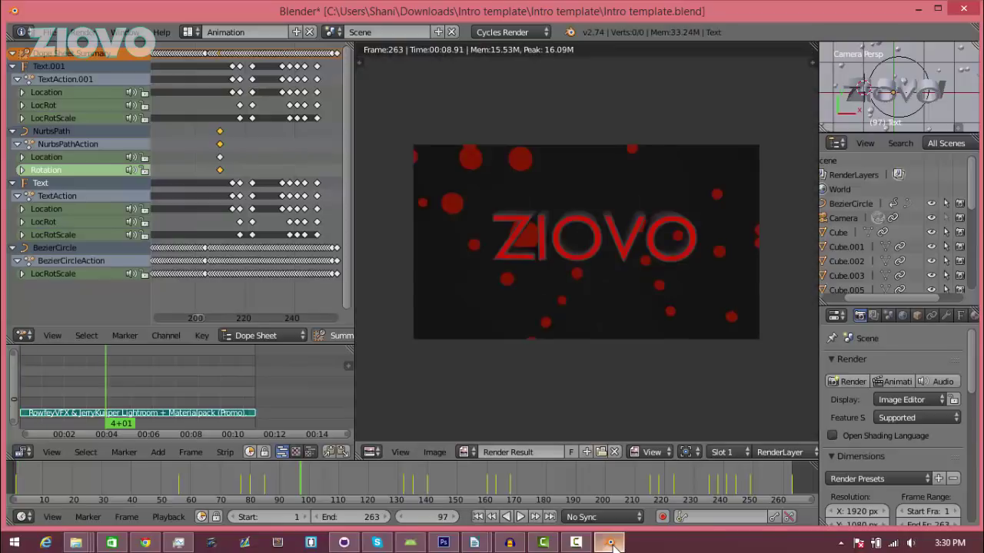
click(611, 542)
Step: Play 0001-0263.avi from the desktop Template folder in Windows Media Player
double_click(30, 42)
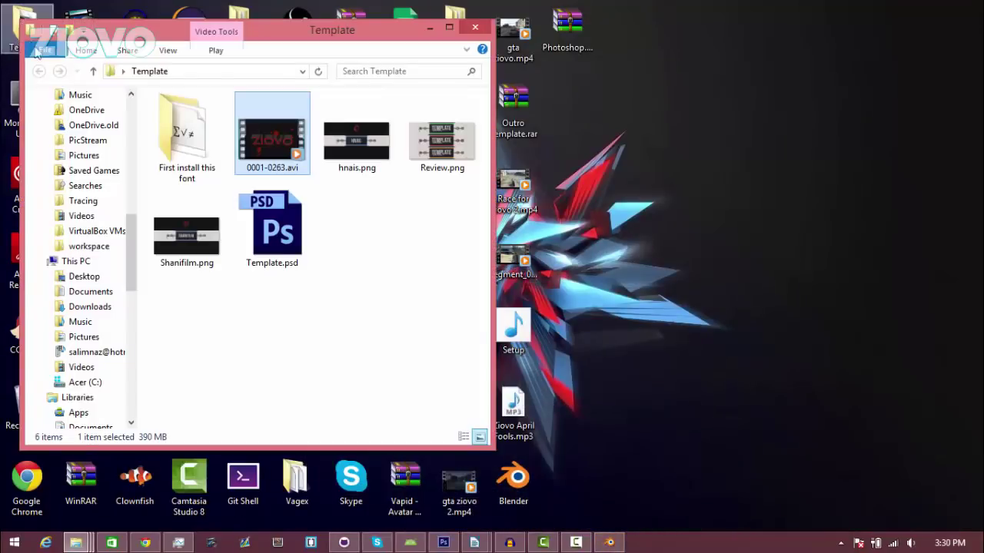
double_click(296, 154)
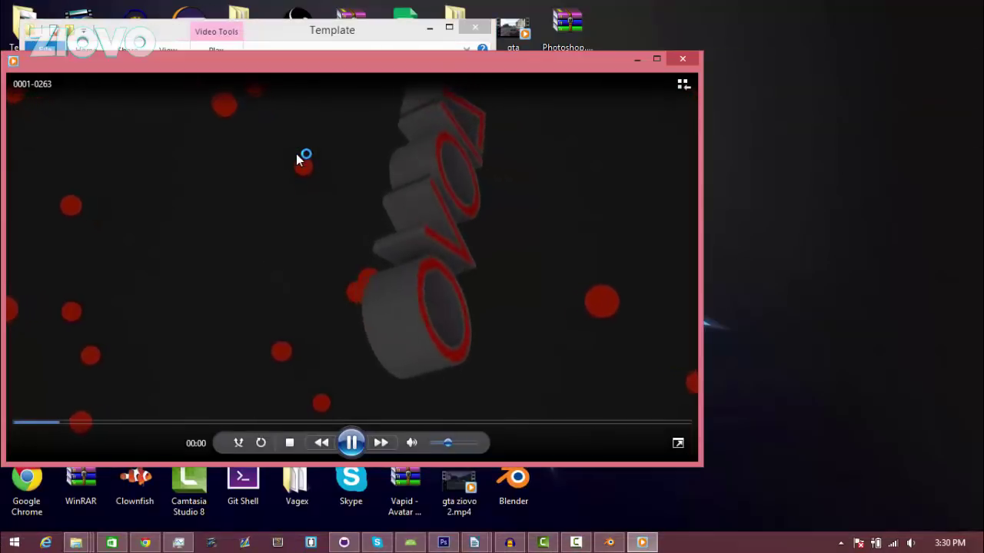